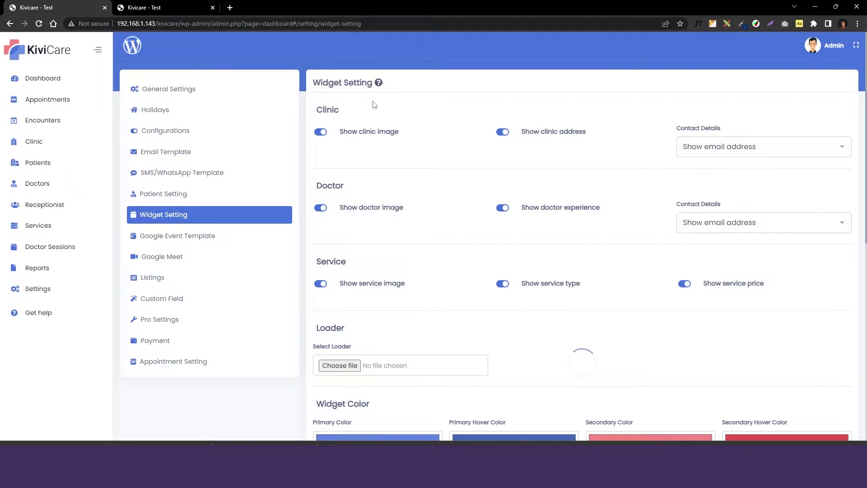
Turn off 'Show clinic image' and save the widget settings.
left_click(321, 133)
scroll(668, 355, "down", 2)
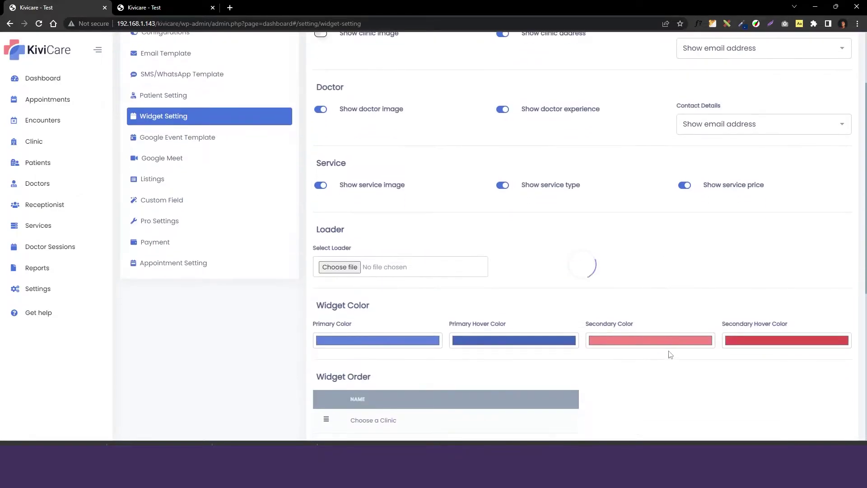
scroll(668, 354, "up", 2)
scroll(669, 354, "down", 4)
scroll(669, 354, "down", 1)
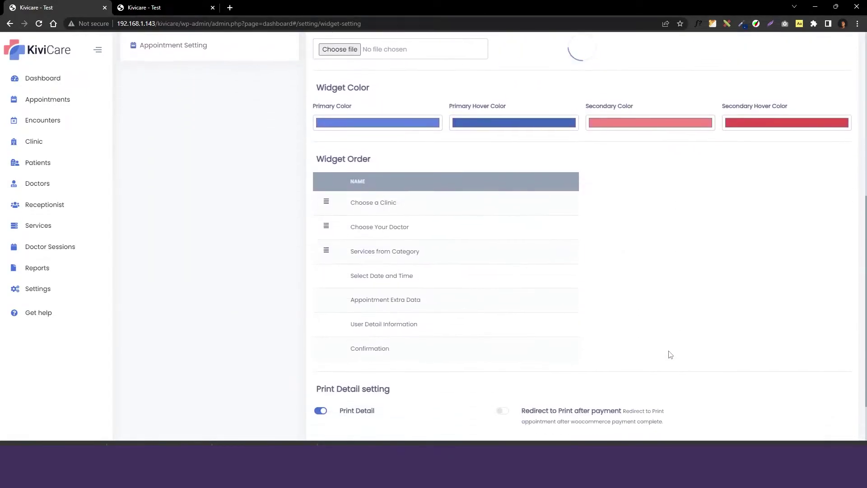
scroll(672, 328, "down", 1)
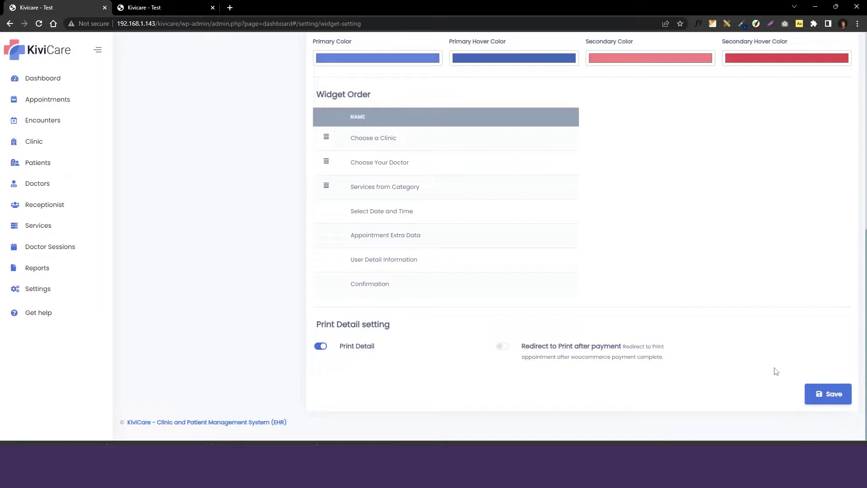
left_click(819, 399)
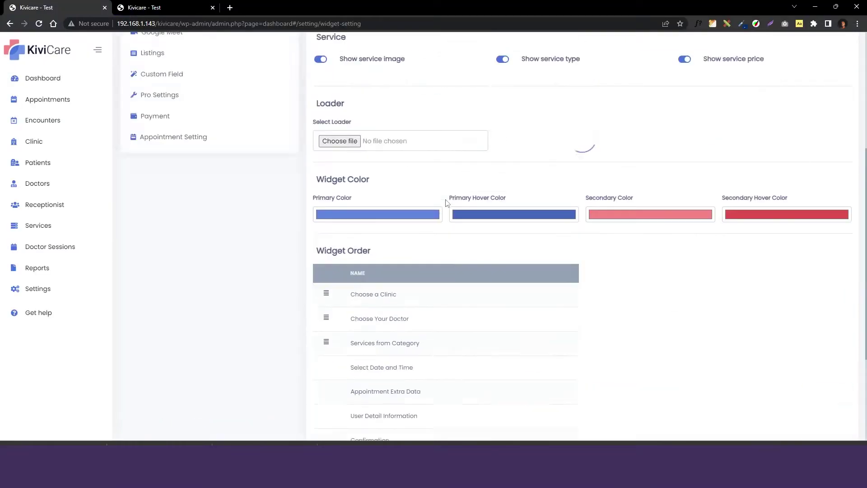
scroll(364, 145, "up", 3)
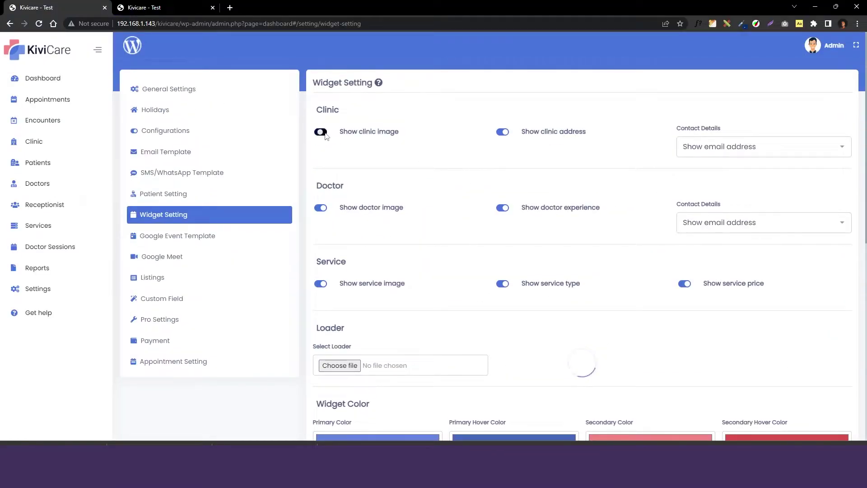
Switch 'Show clinic image' on and 'Show doctor experience' off, then save.
left_click(321, 131)
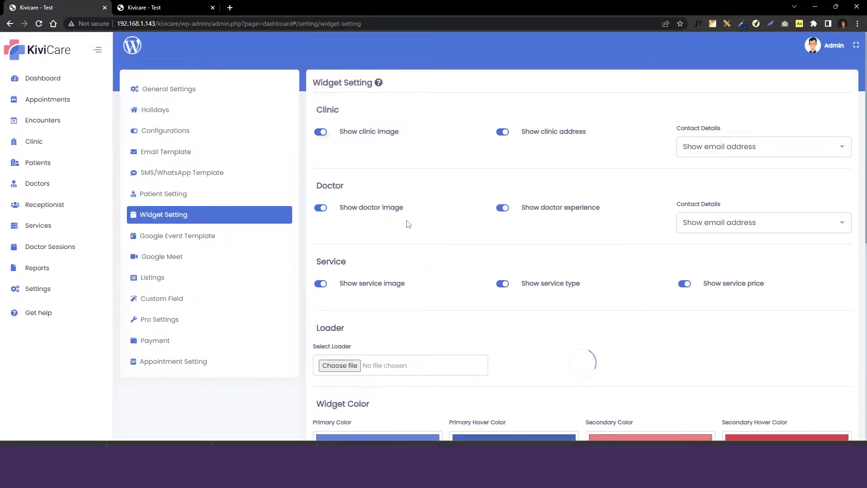
left_click(503, 209)
scroll(629, 280, "down", 5)
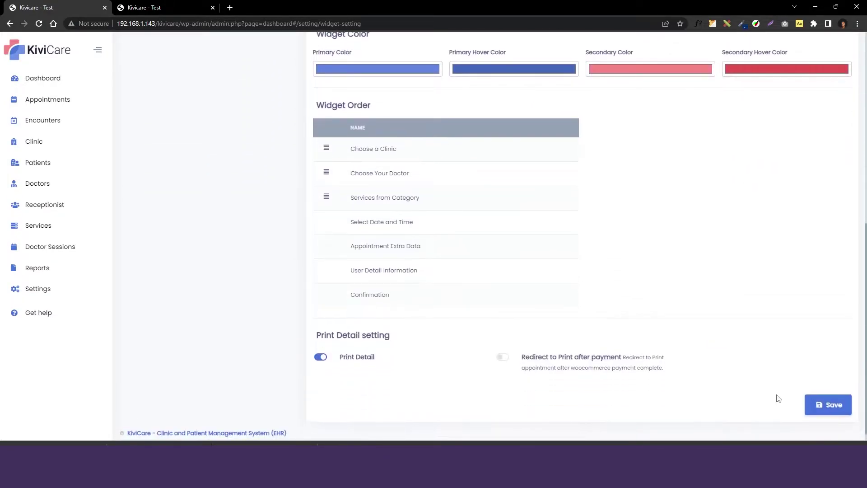
left_click(824, 413)
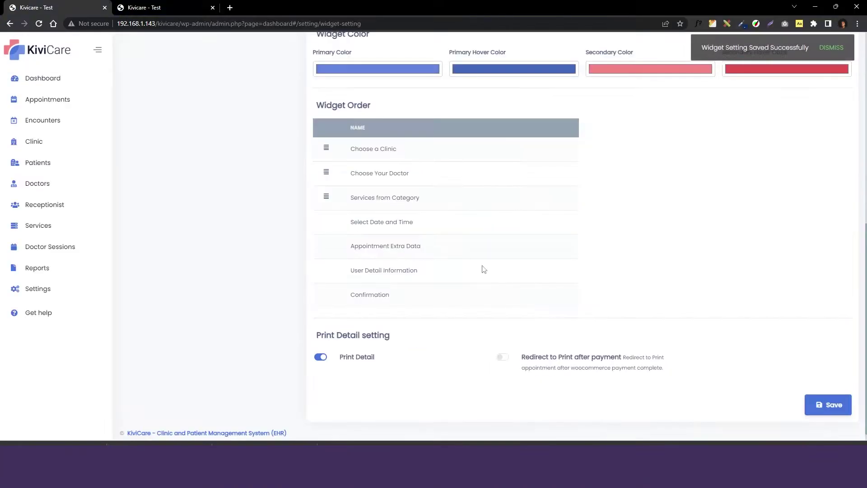
scroll(482, 269, "up", 5)
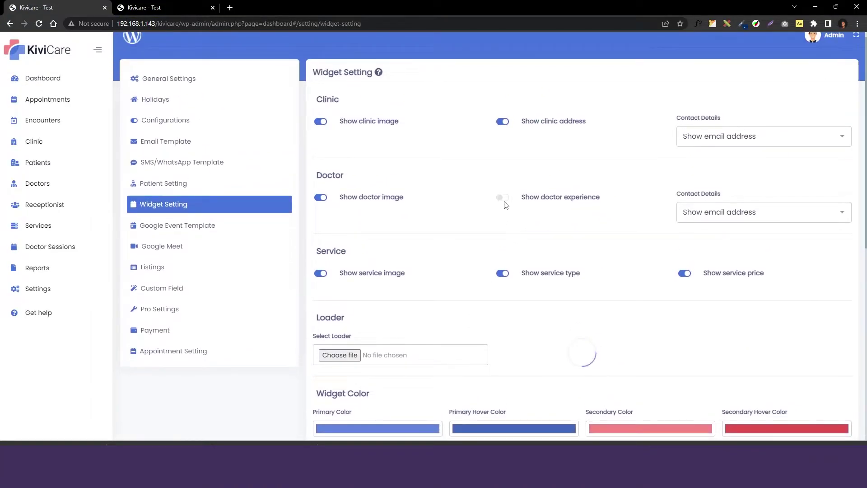
Show doctor experience, hide service prices, save, then pick Miracle Clinic and Doctor Three.
left_click(507, 200)
scroll(511, 271, "down", 2)
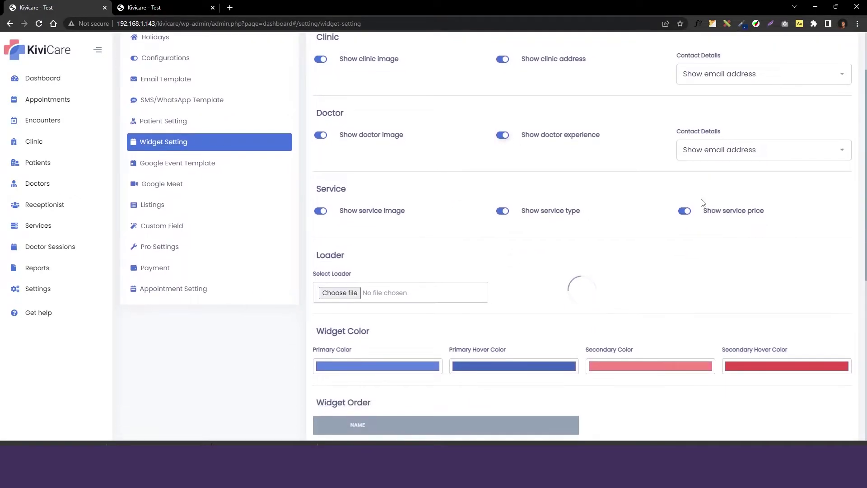
left_click(705, 215)
scroll(748, 218, "down", 3)
scroll(821, 414, "down", 2)
left_click(828, 395)
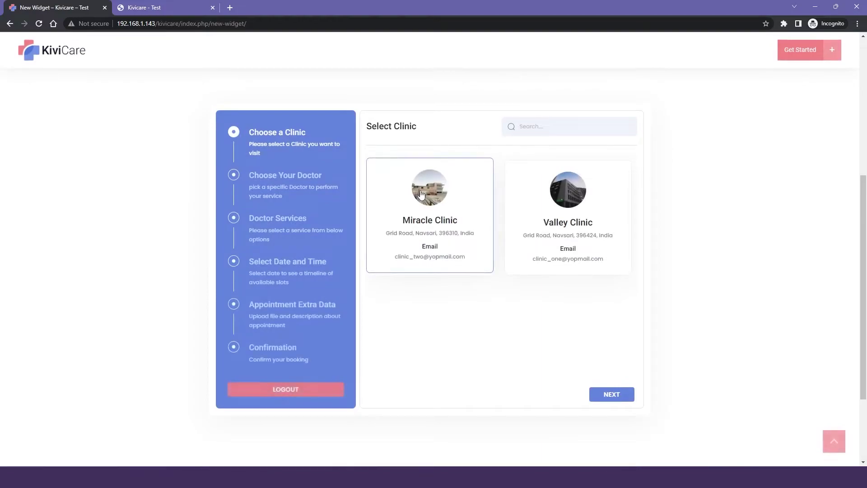
left_click(421, 195)
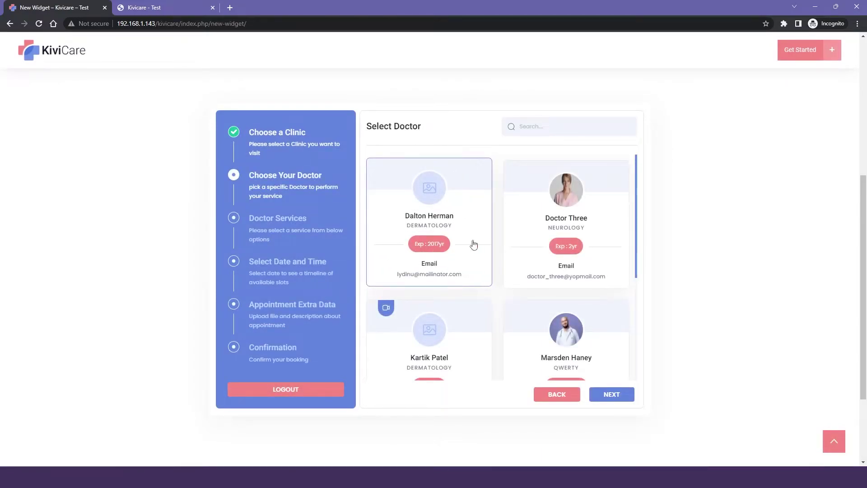
left_click(568, 247)
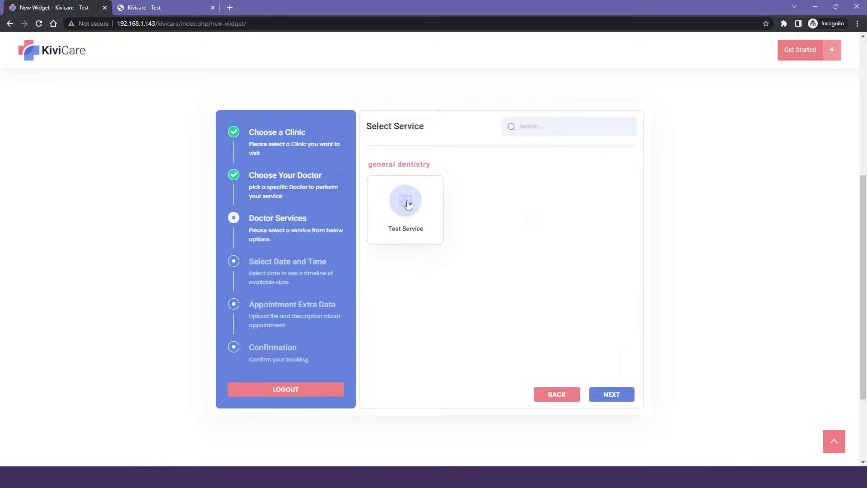
scroll(504, 278, "up", 1)
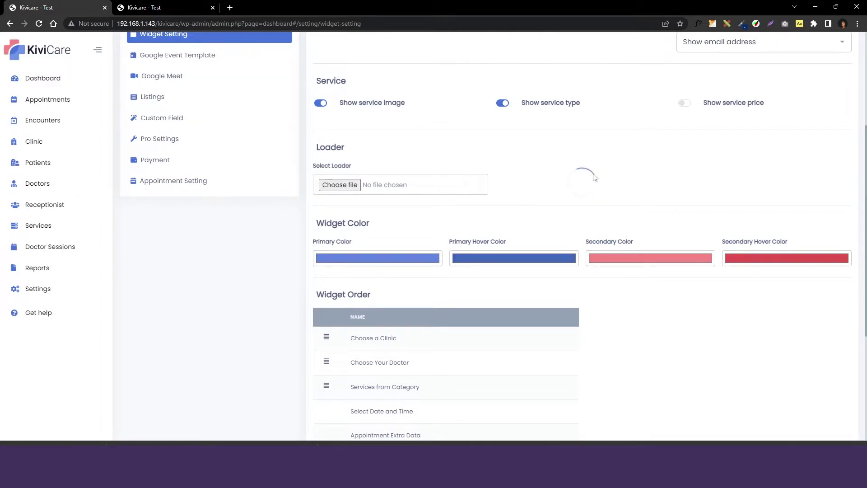
Re-enable service prices, save, reload the widget, and pick a clinic and doctor.
left_click(685, 103)
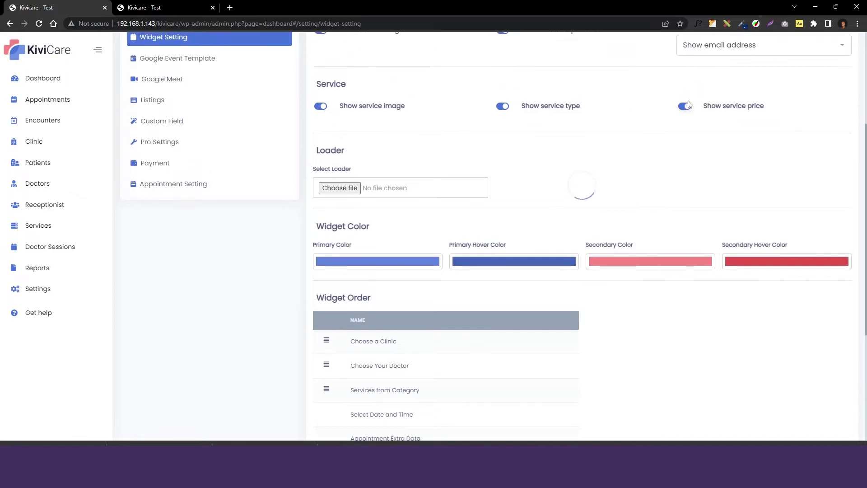
scroll(620, 225, "down", 3)
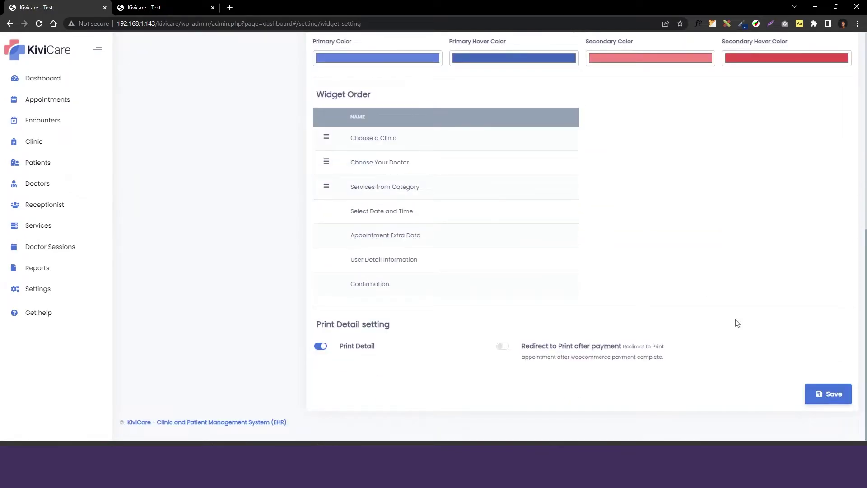
left_click(822, 394)
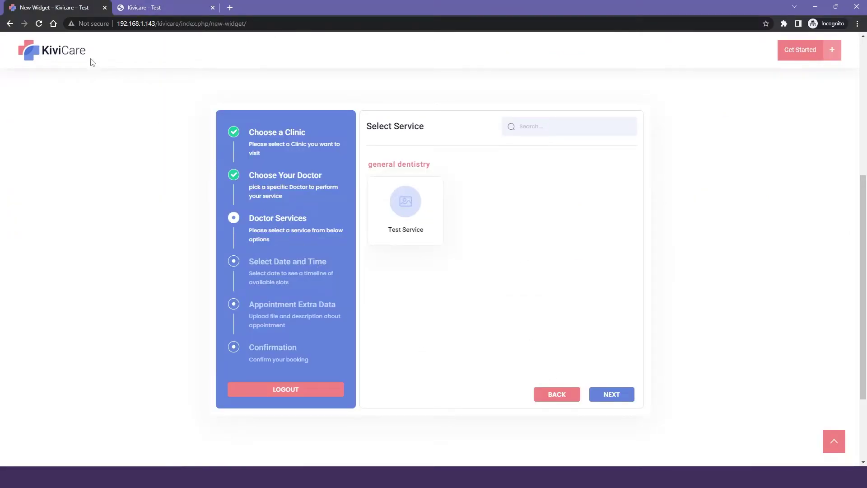
left_click(39, 23)
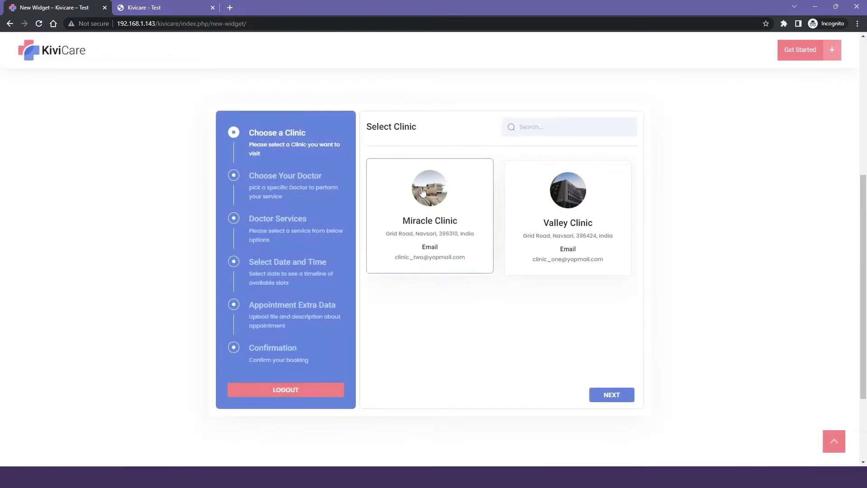
left_click(416, 208)
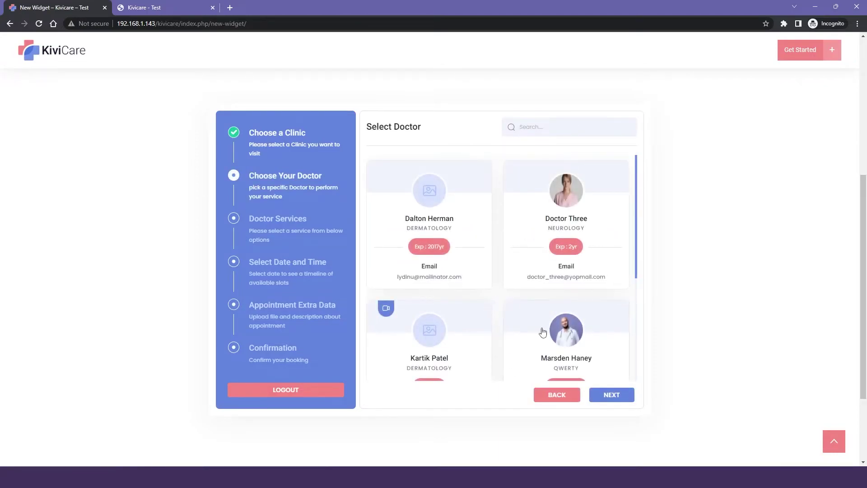
left_click(440, 220)
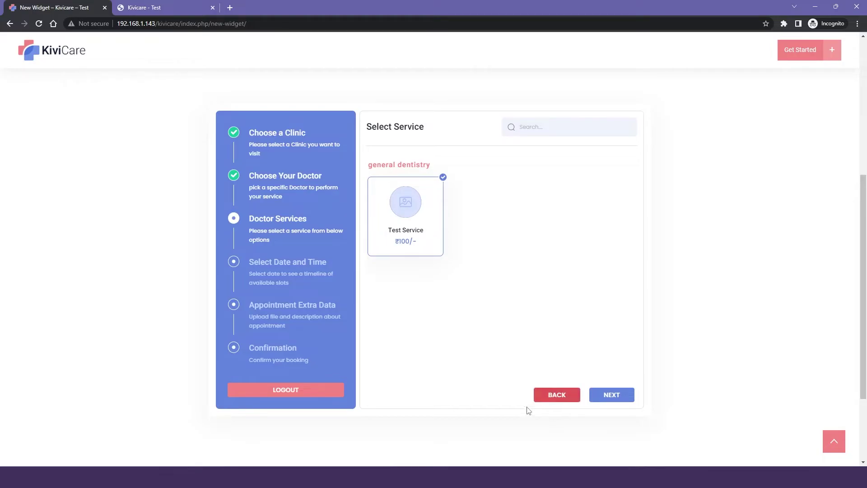
Set the widget's primary colour to grey, save, and reload the booking widget.
key("alt+Tab")
left_click(372, 249)
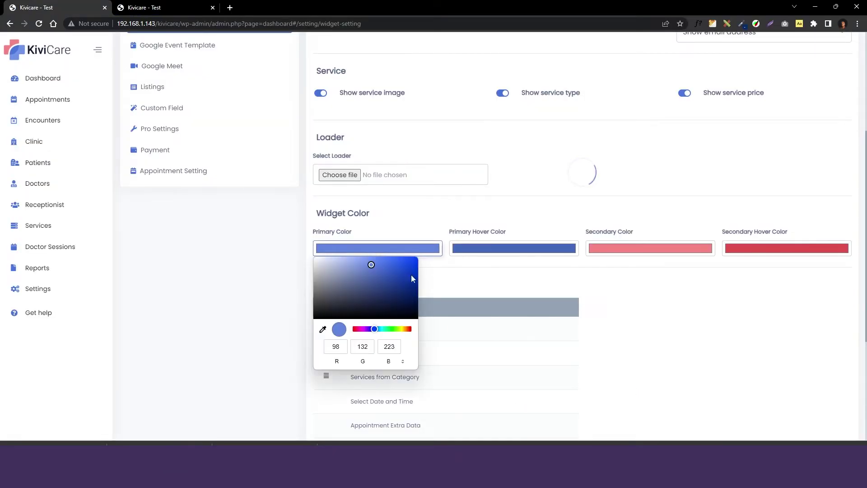
mouse_move(366, 276)
left_mouse_down()
mouse_move(318, 268)
mouse_move(316, 277)
left_mouse_up()
left_click(472, 294)
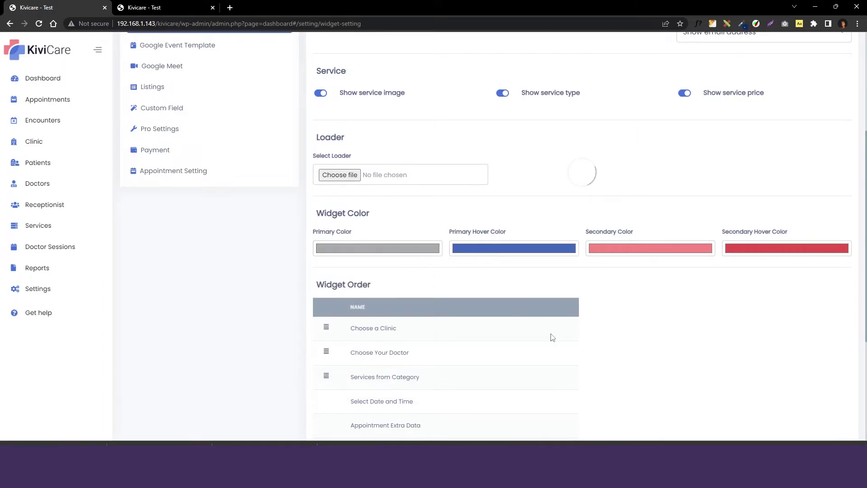
scroll(551, 337, "down", 3)
left_click(828, 394)
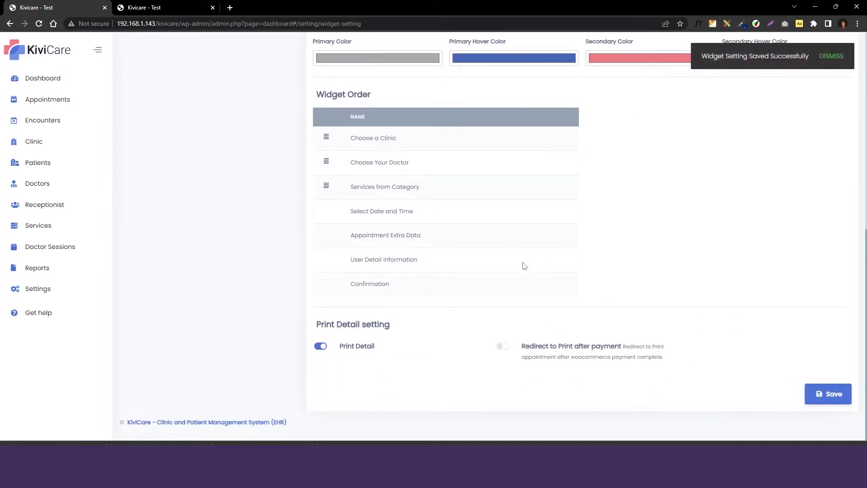
left_click(38, 23)
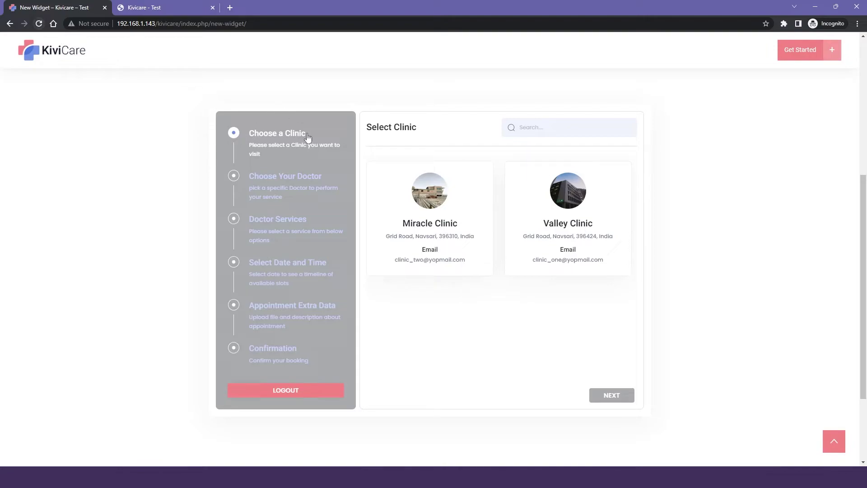
scroll(441, 190, "up", 2)
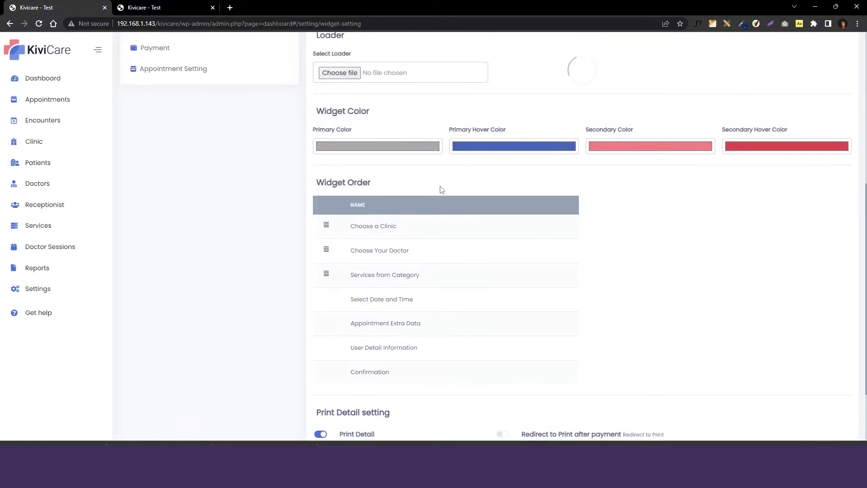
Change the primary colour back to blue.
left_click(417, 204)
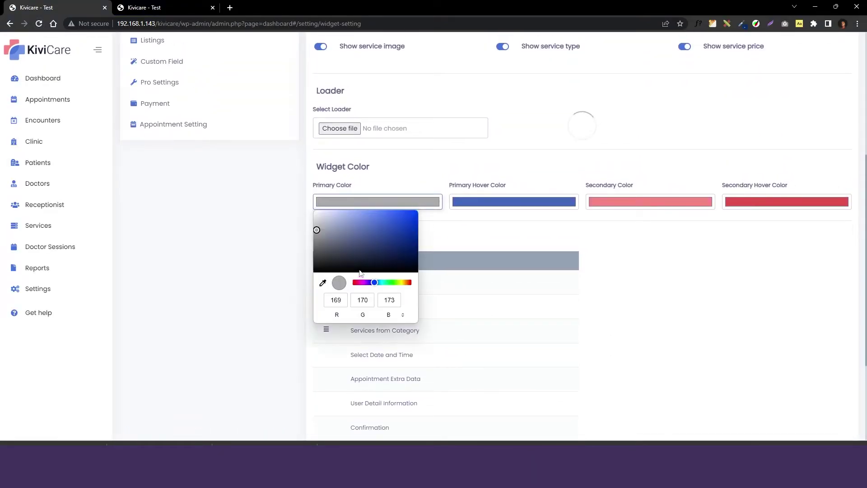
left_click_drag(340, 222, 373, 219)
left_click(548, 263)
scroll(547, 263, "down", 1)
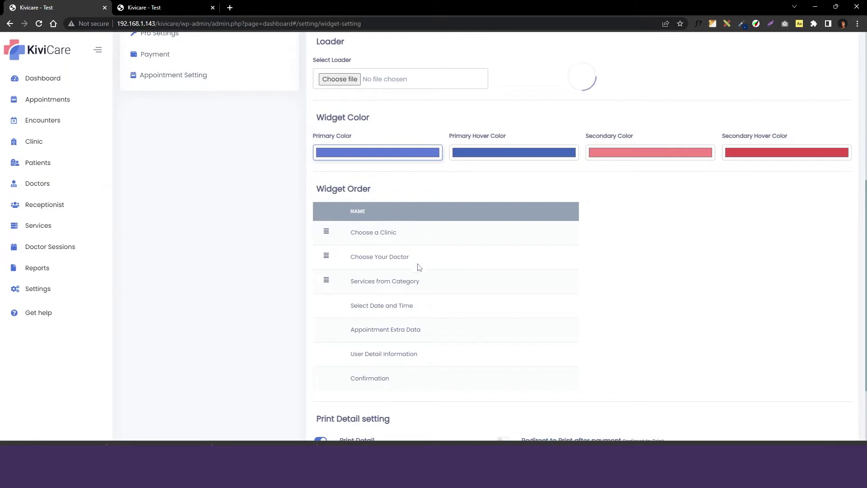
Move 'Services from Category' to the top of Widget Order and save.
left_click(392, 279)
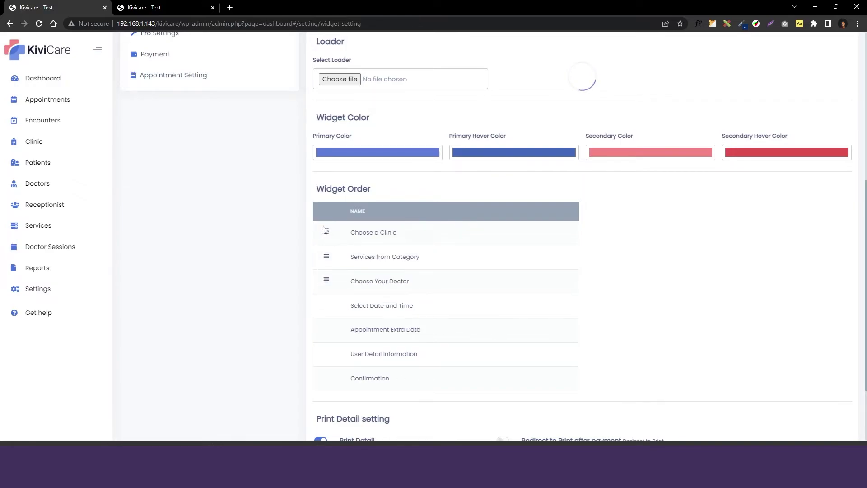
left_click_drag(327, 253, 370, 256)
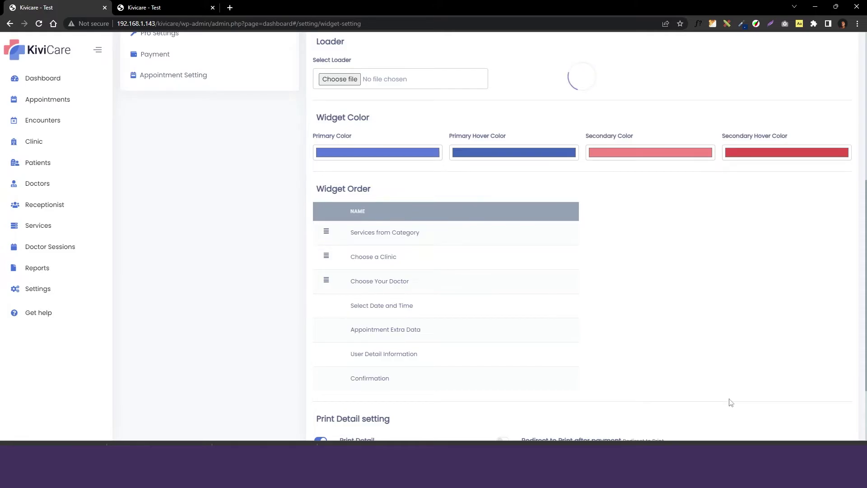
scroll(728, 401, "down", 2)
left_click(815, 400)
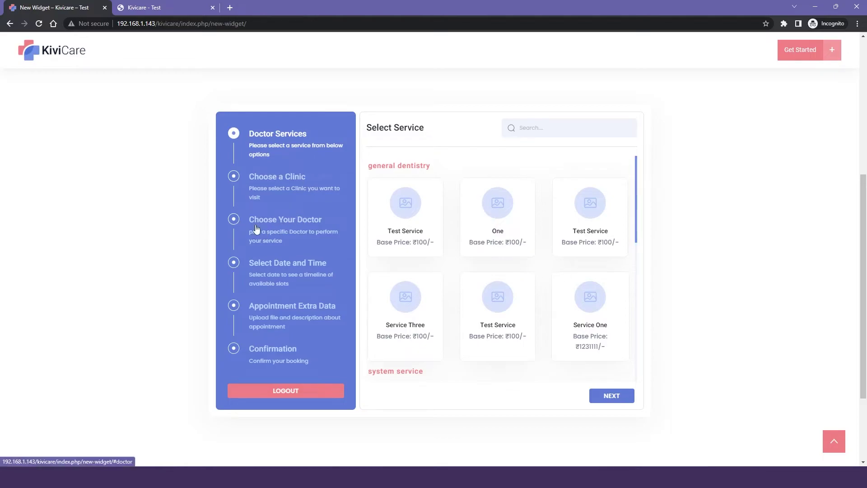
In the widget, choose Test Service, a clinic and a doctor, then date the 29th.
left_click(410, 205)
left_click(612, 395)
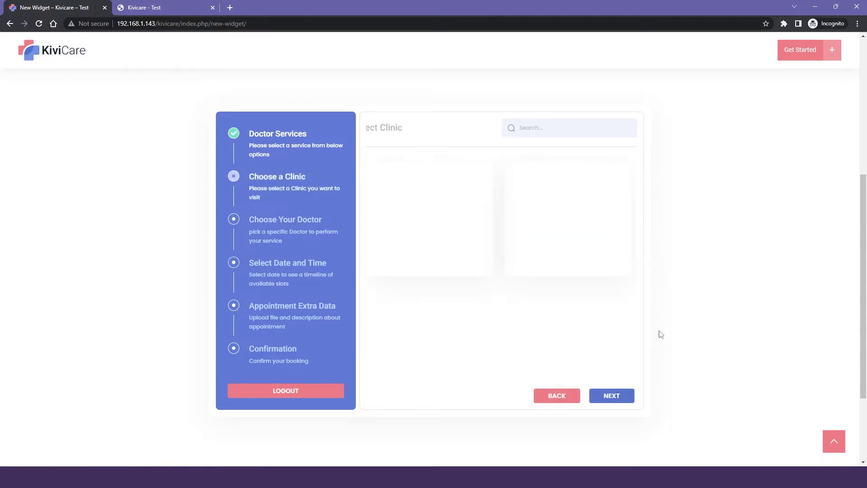
left_click(515, 202)
left_click(474, 272)
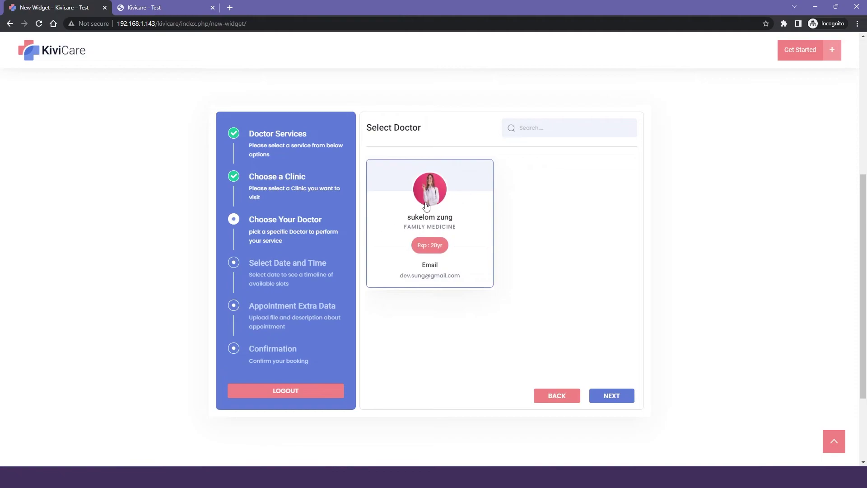
left_click(449, 266)
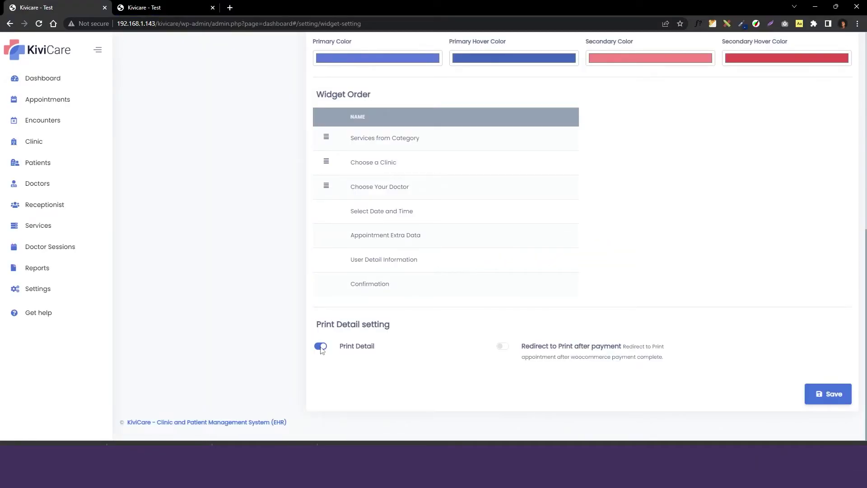
Switch off Print Detail, save, and reload the booking widget.
left_click(320, 348)
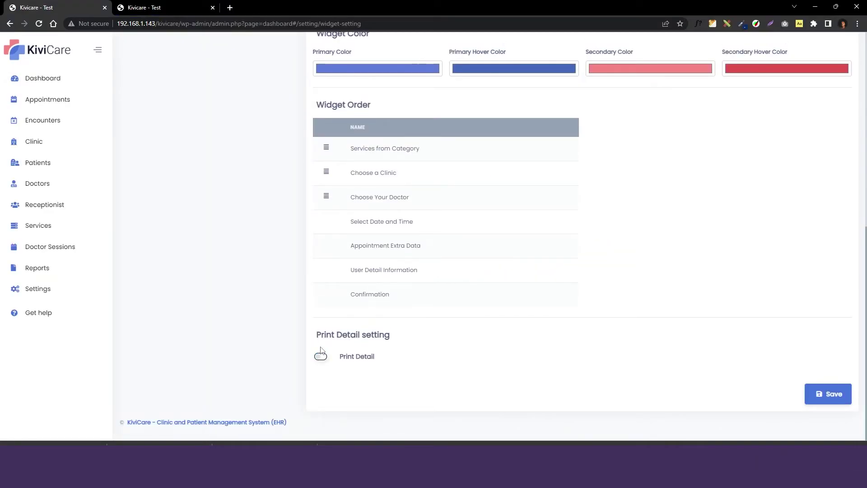
left_click(831, 400)
left_click(39, 23)
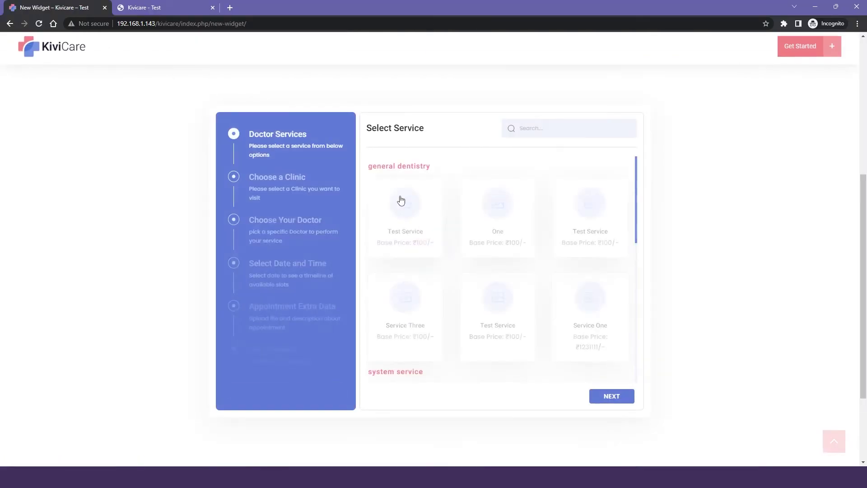
Book a test appointment with Test Service at the 16:05 slot and confirm it.
left_click(401, 200)
left_click(612, 396)
left_click(553, 204)
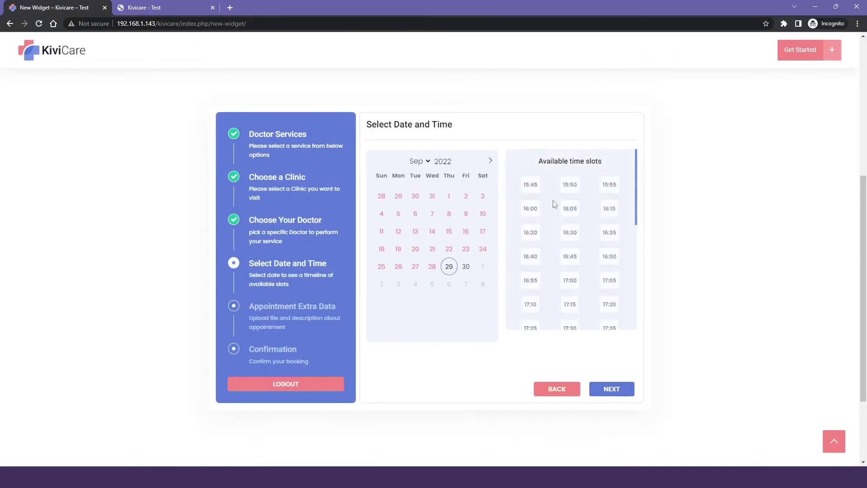
left_click(612, 388)
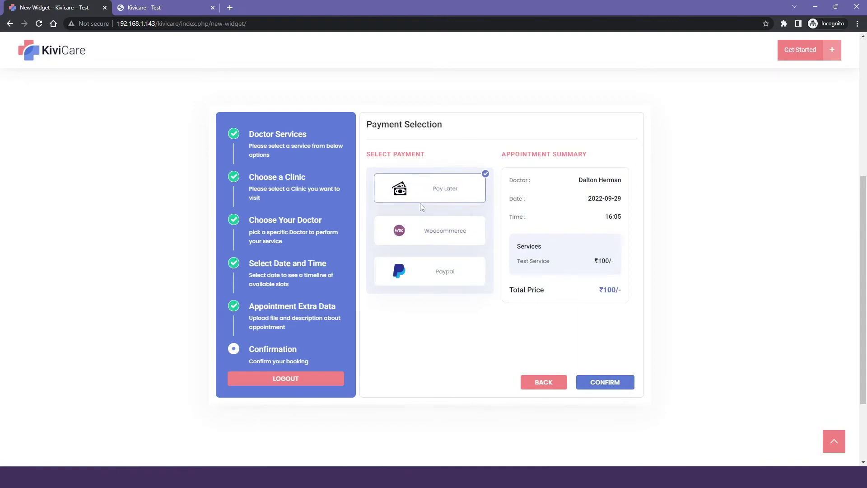
left_click(607, 385)
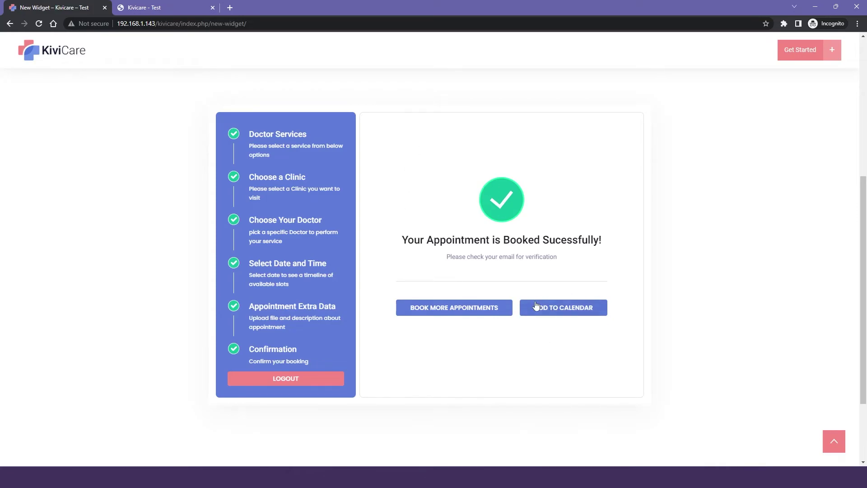
Return to the admin window and switch Print Detail back on.
key("alt+Tab")
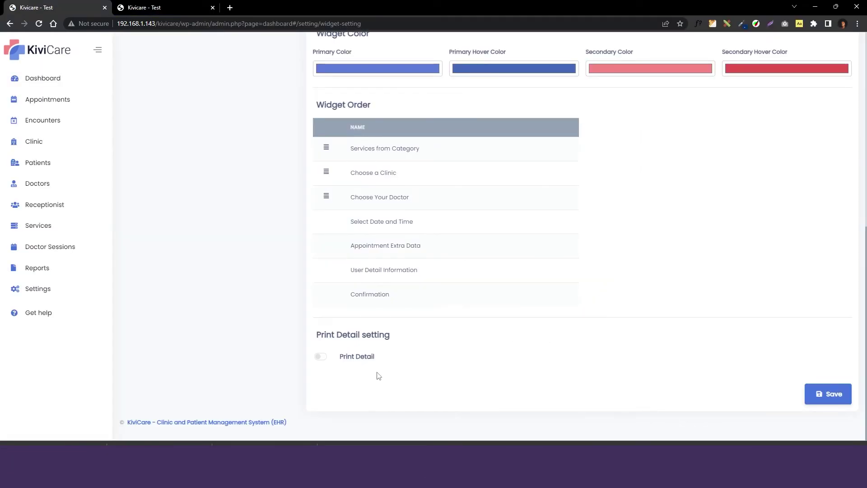
left_click(320, 357)
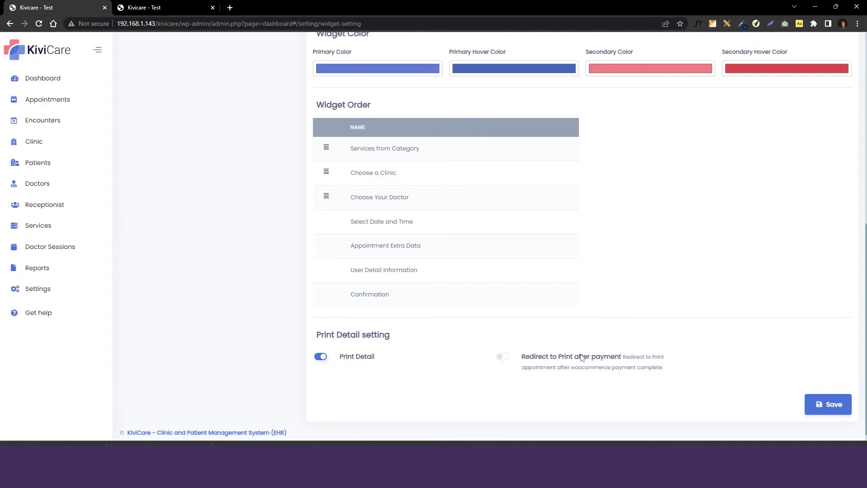